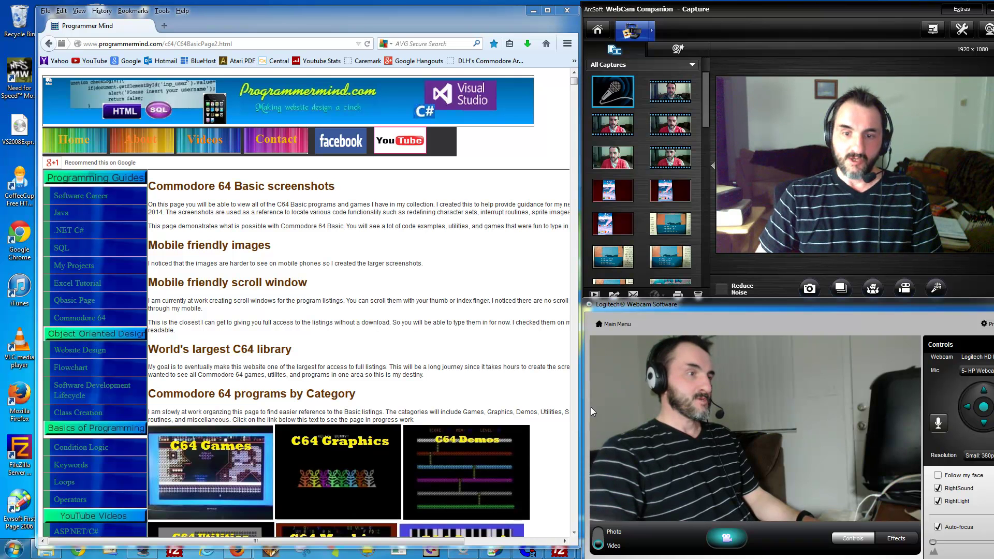
Step: Open Programmer Mind's Commodore 64 section in a new tab and browse to the C64 Basic screenshots page
{"action": "left_click_drag", "start_coordinate": [580, 404], "coordinate": [584, 402]}
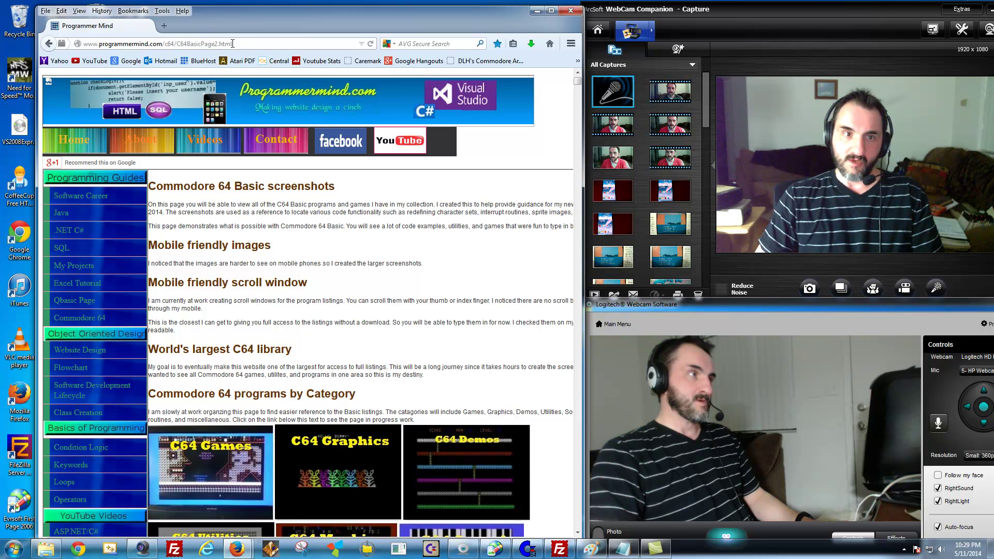
{"action": "left_click", "coordinate": [96, 318]}
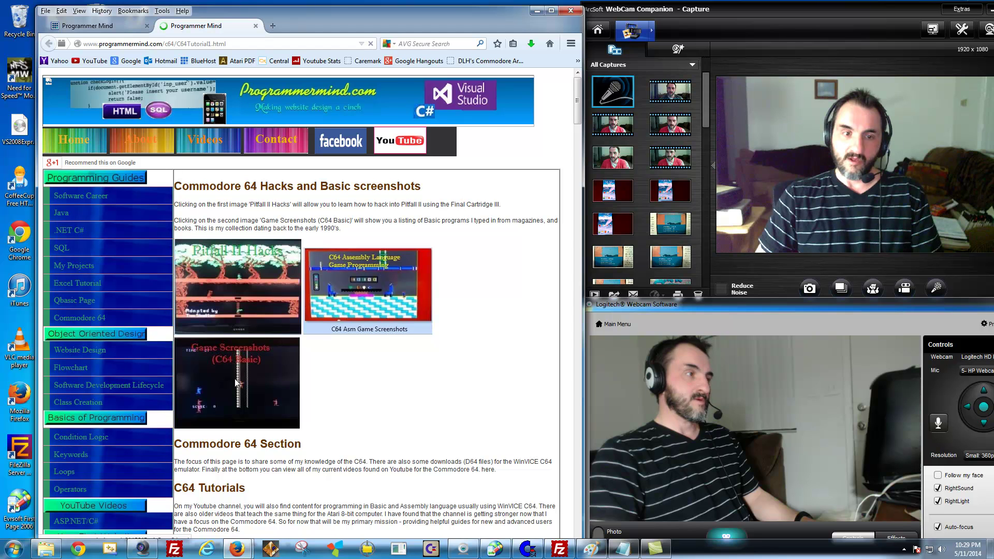
{"action": "left_click", "coordinate": [214, 374]}
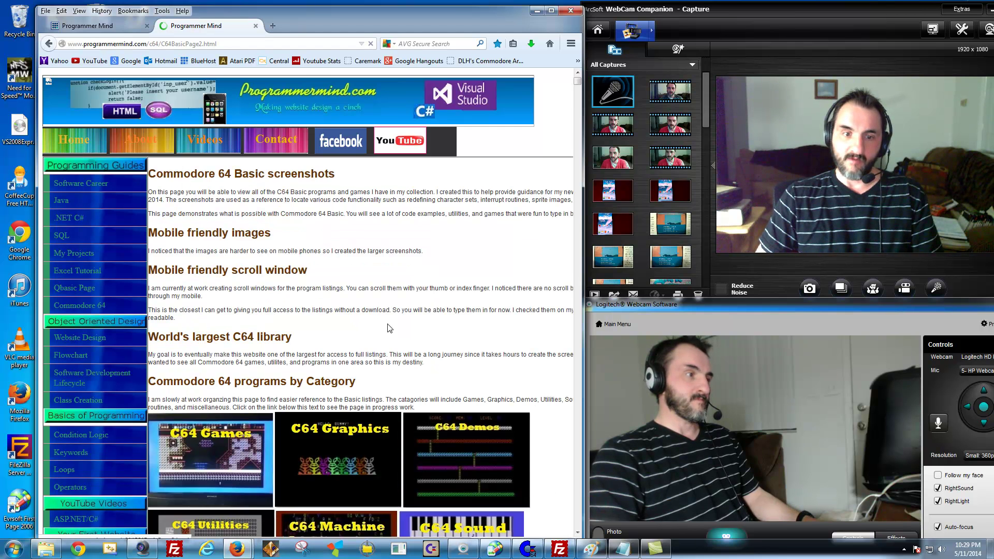
{"action": "scroll", "coordinate": [367, 350], "scroll_direction": "down", "scroll_amount": 3}
{"action": "scroll", "coordinate": [367, 349], "scroll_direction": "down", "scroll_amount": 3}
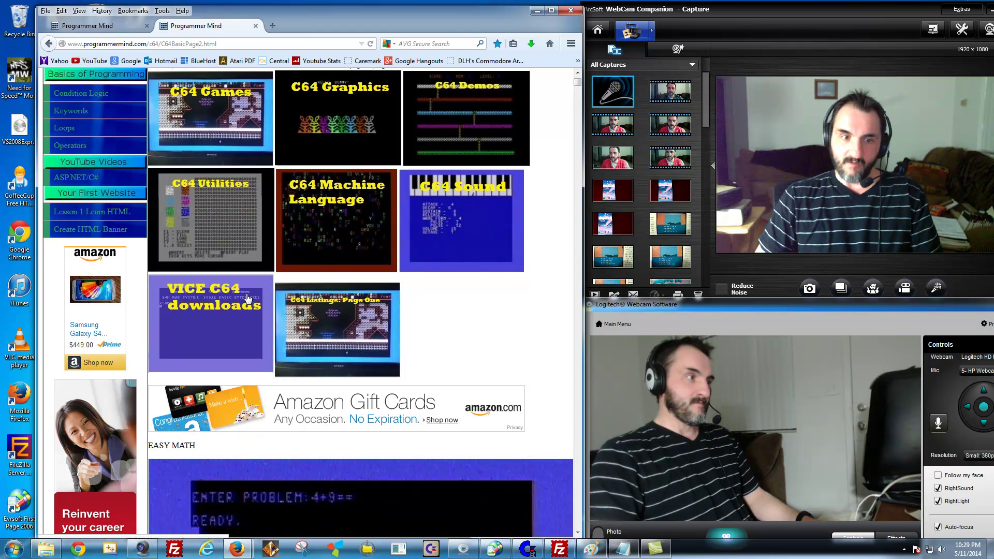
Step: Open the VICE C64 downloads page and cancel the 1.1 MB vicec64mydownloads.zip download
{"action": "left_click", "coordinate": [209, 315]}
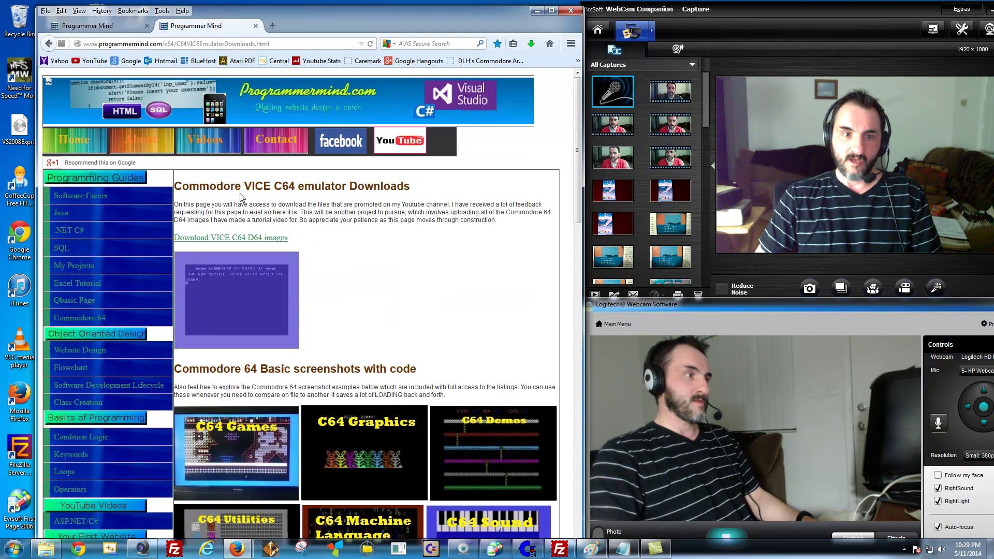
{"action": "left_click", "coordinate": [230, 238]}
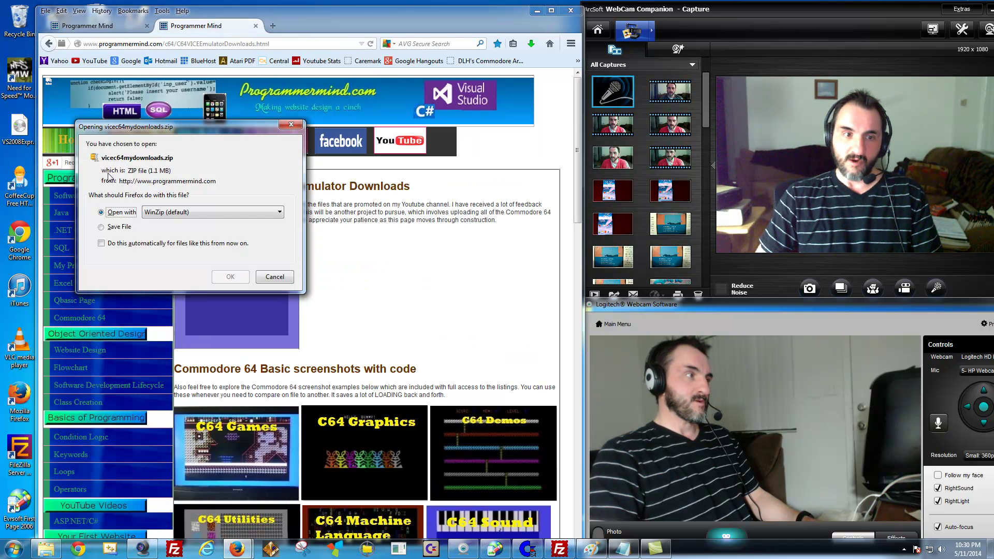
{"action": "left_click", "coordinate": [275, 276]}
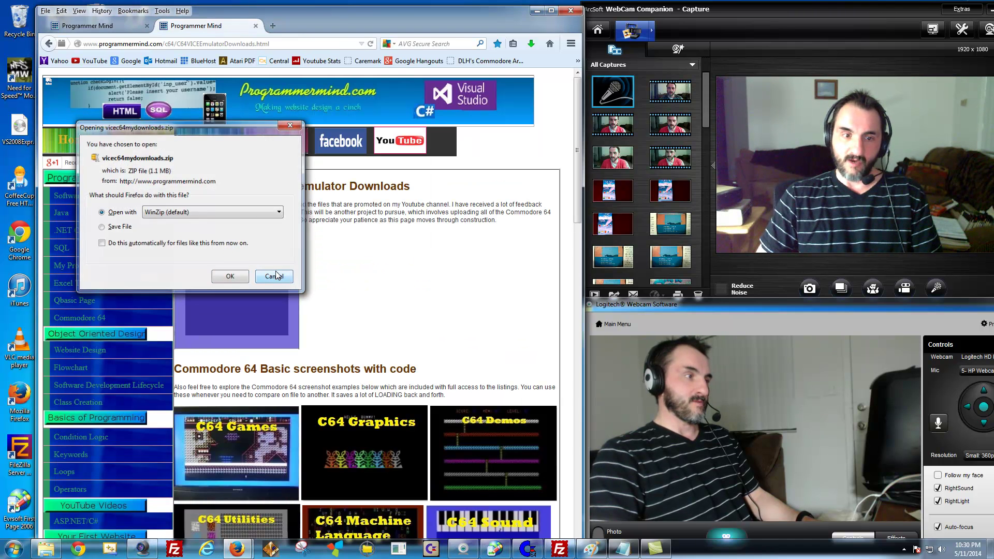
{"action": "left_click_drag", "start_coordinate": [276, 13], "coordinate": [264, 15]}
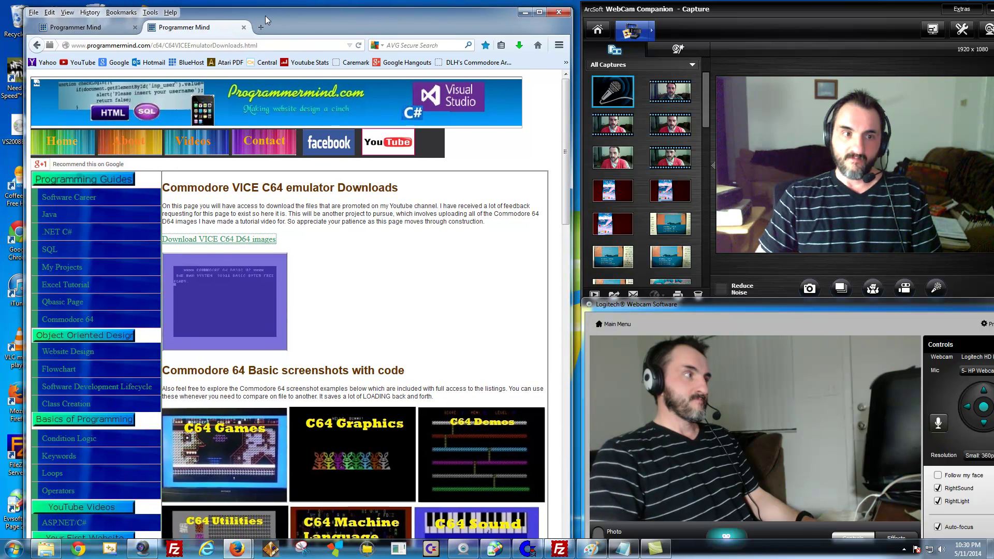
{"action": "scroll", "coordinate": [347, 449], "scroll_direction": "down", "scroll_amount": 15}
{"action": "scroll", "coordinate": [347, 448], "scroll_direction": "down", "scroll_amount": 5}
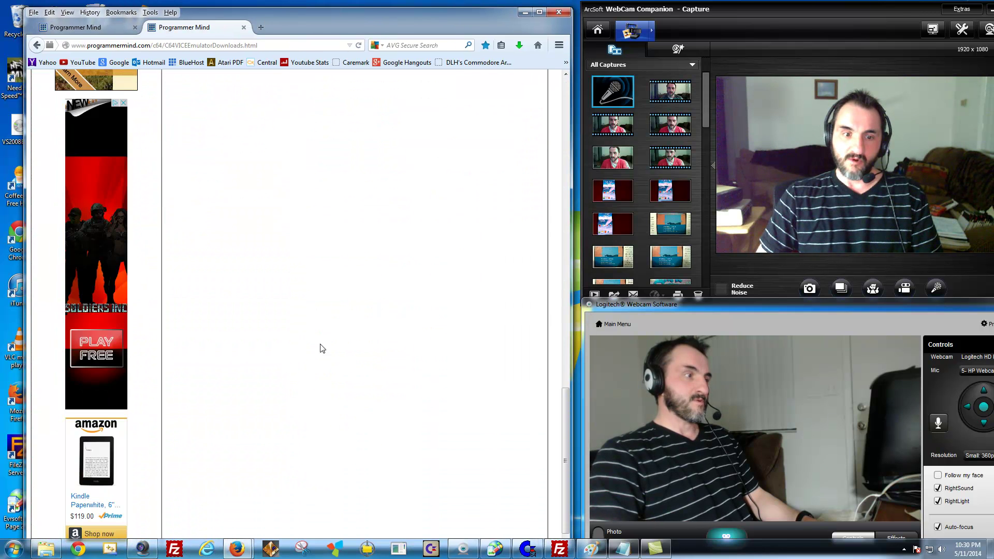
{"action": "scroll", "coordinate": [471, 299], "scroll_direction": "up", "scroll_amount": 8}
{"action": "scroll", "coordinate": [457, 309], "scroll_direction": "up", "scroll_amount": 10}
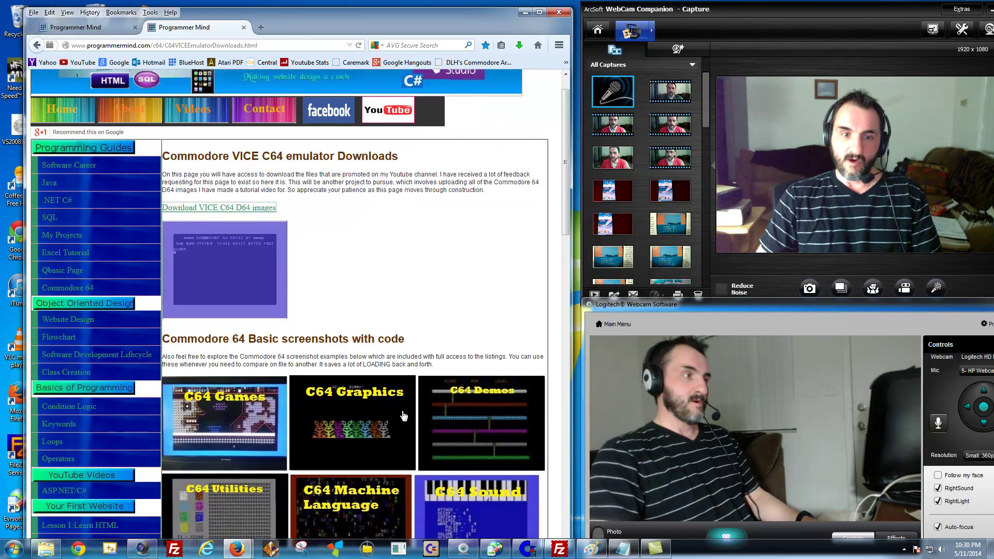
{"action": "scroll", "coordinate": [336, 351], "scroll_direction": "down", "scroll_amount": 5}
{"action": "scroll", "coordinate": [224, 192], "scroll_direction": "up", "scroll_amount": 6}
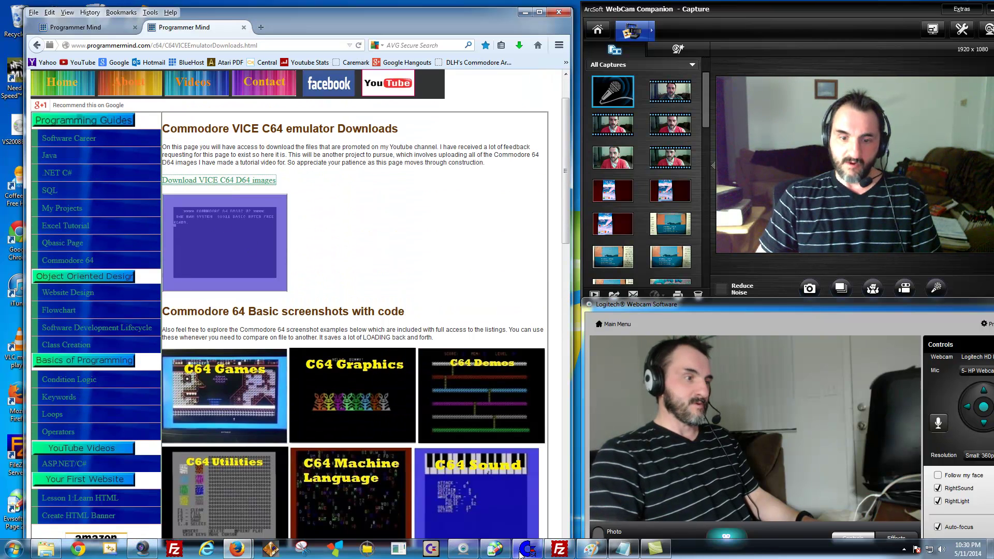
Step: Bring up VICE, move its window up-left and enlarge it
{"action": "left_click", "coordinate": [310, 555]}
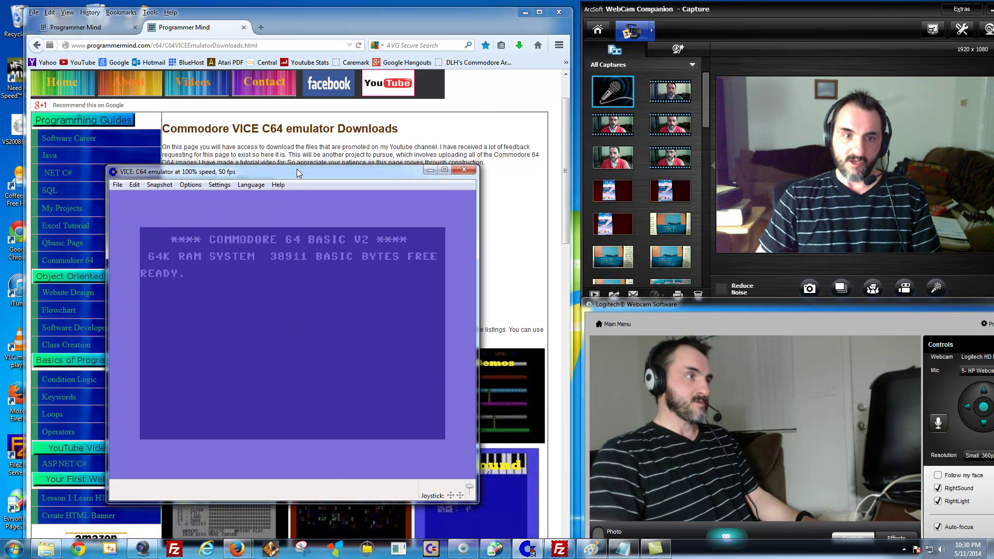
{"action": "left_click_drag", "start_coordinate": [296, 169], "coordinate": [270, 55]}
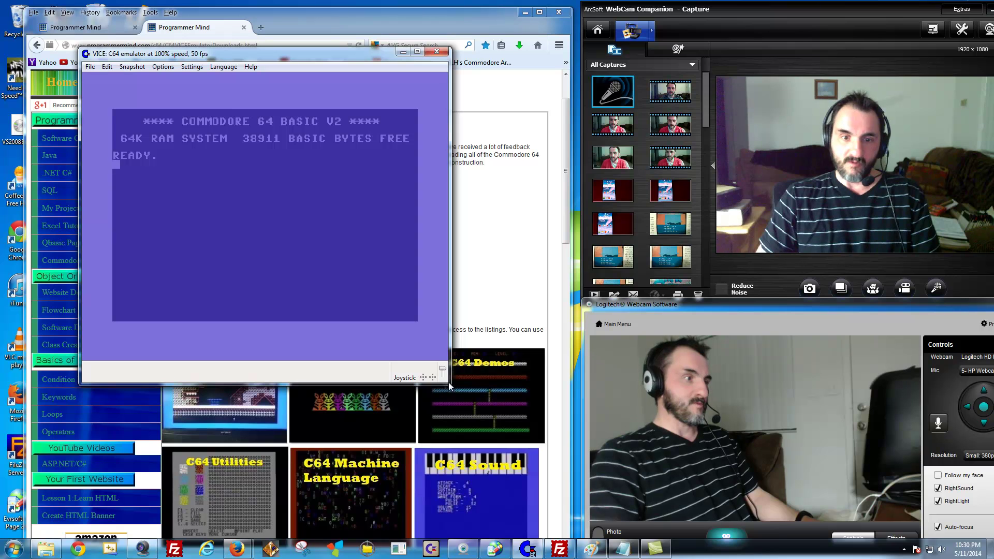
{"action": "mouse_move", "coordinate": [444, 386]}
{"action": "left_mouse_down"}
{"action": "mouse_move", "coordinate": [579, 489]}
{"action": "mouse_move", "coordinate": [568, 495]}
{"action": "left_mouse_up"}
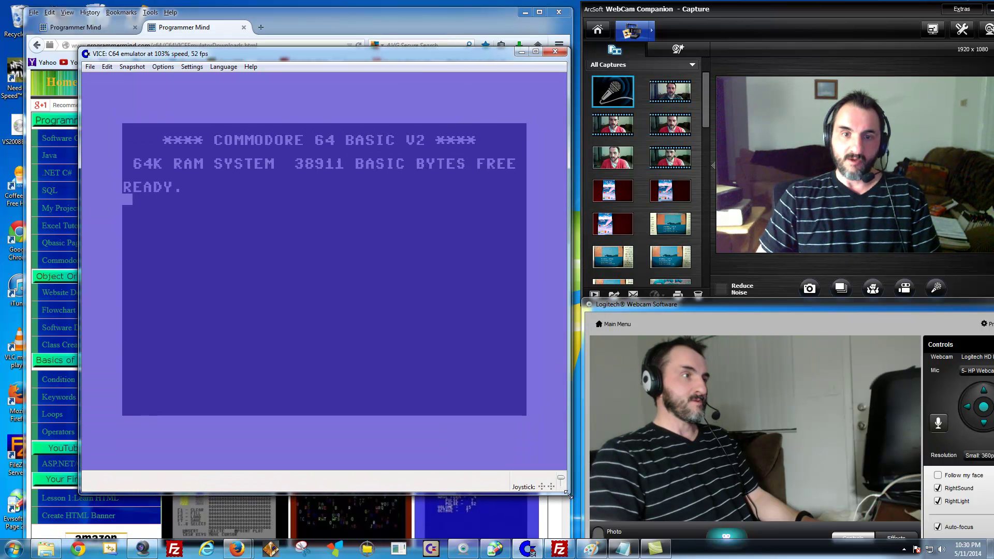
Step: Start attaching a disk image to drive 8 and expand the Look in folder list
{"action": "left_click", "coordinate": [90, 68]}
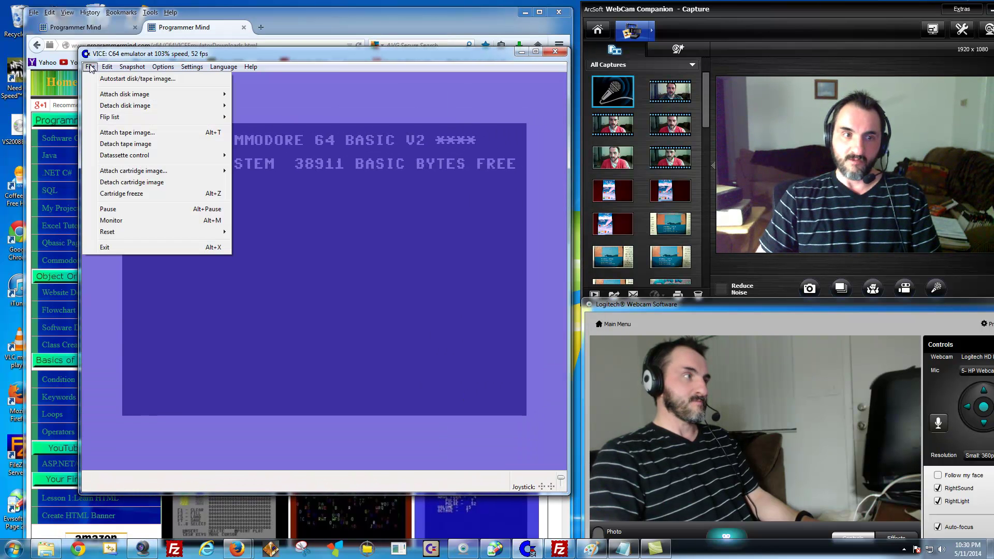
{"action": "mouse_move", "coordinate": [110, 96]}
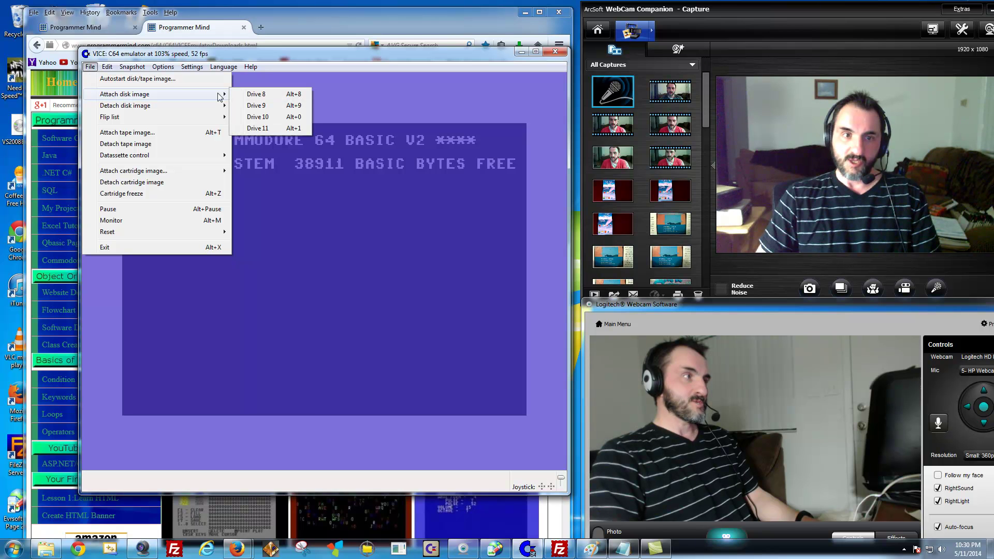
{"action": "left_click", "coordinate": [259, 97]}
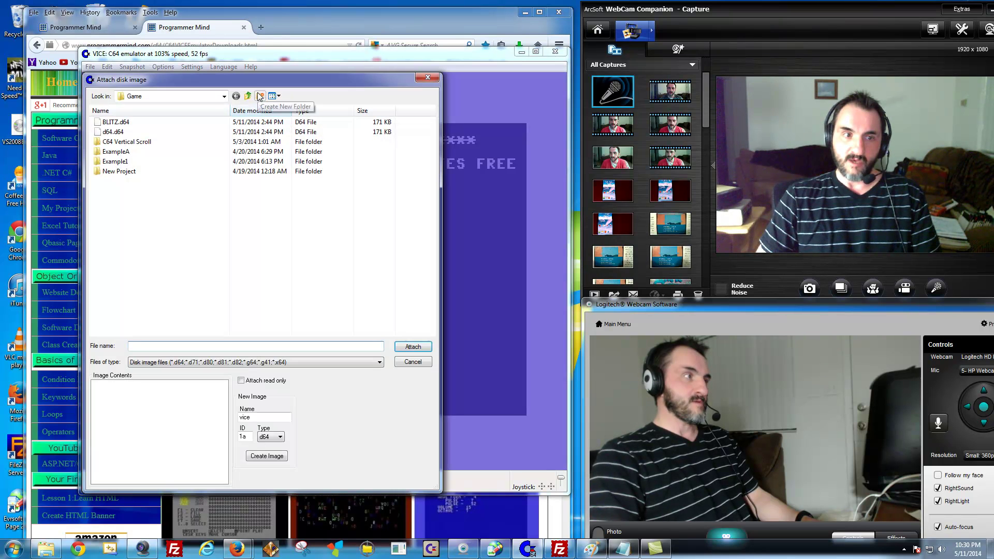
{"action": "left_click", "coordinate": [224, 97]}
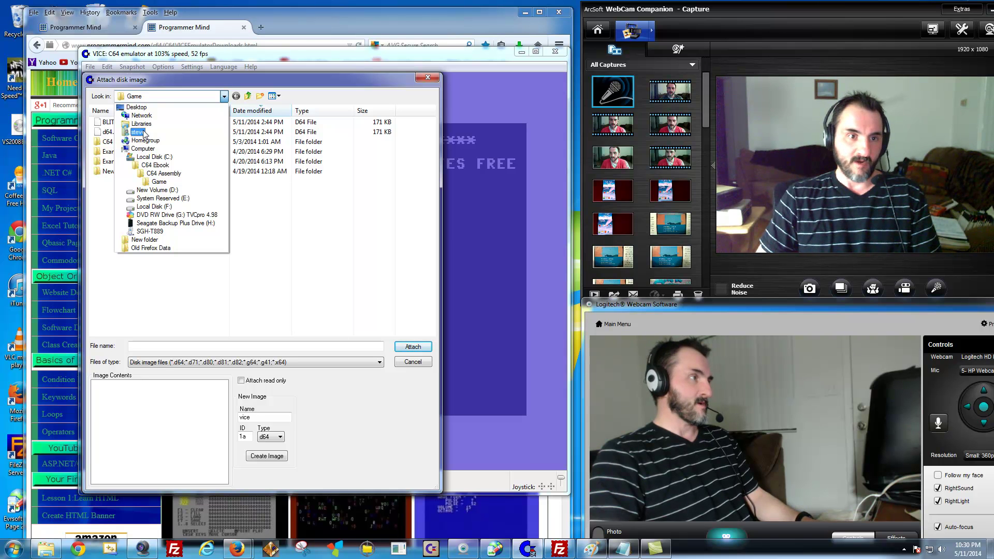
Step: Go to the user folder and open D64 Files to list its .d64 images
{"action": "left_click", "coordinate": [145, 131]}
{"action": "double_click", "coordinate": [223, 126]}
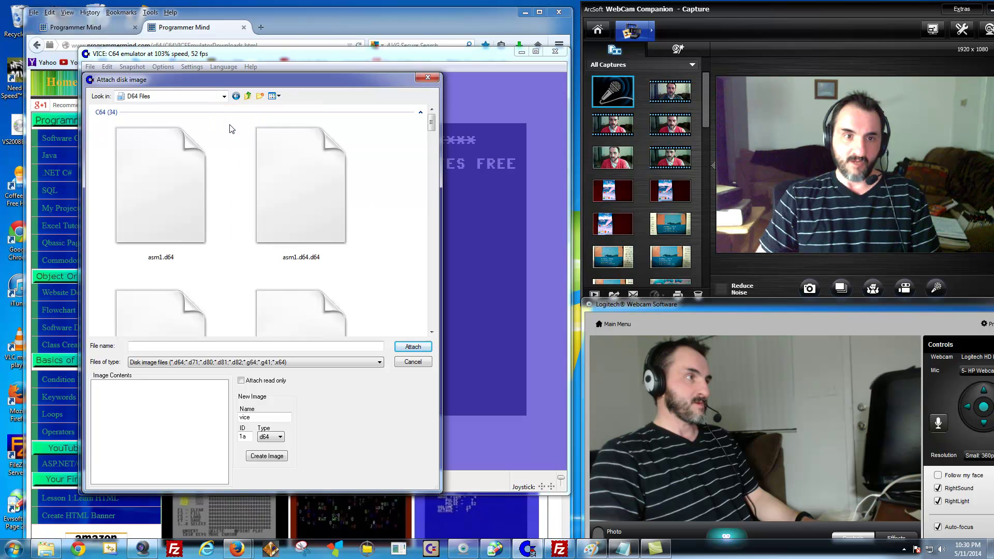
{"action": "scroll", "coordinate": [249, 171], "scroll_direction": "down", "scroll_amount": 5, "text": "ctrl"}
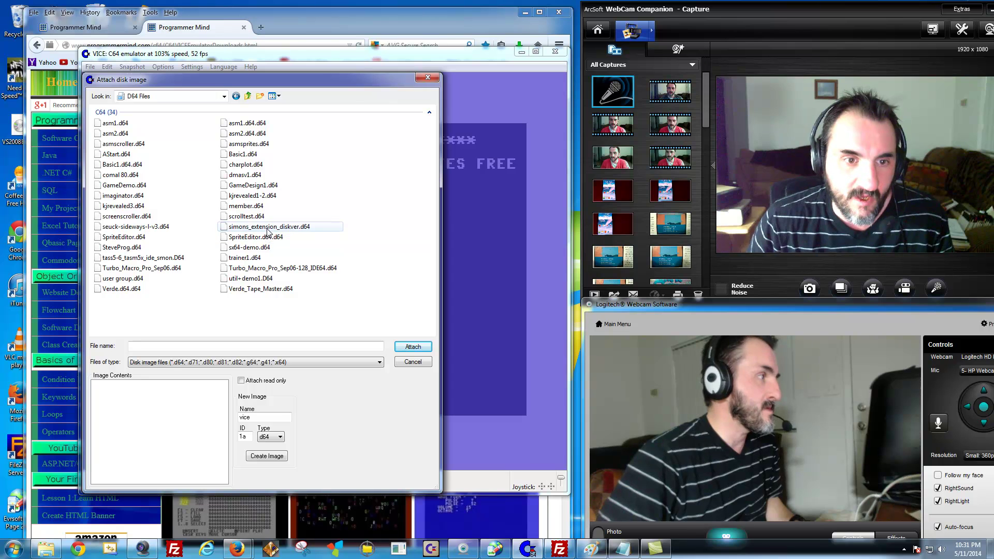
Step: Preview SteveProg.d64's directory in Image Contents
{"action": "left_click", "coordinate": [119, 248]}
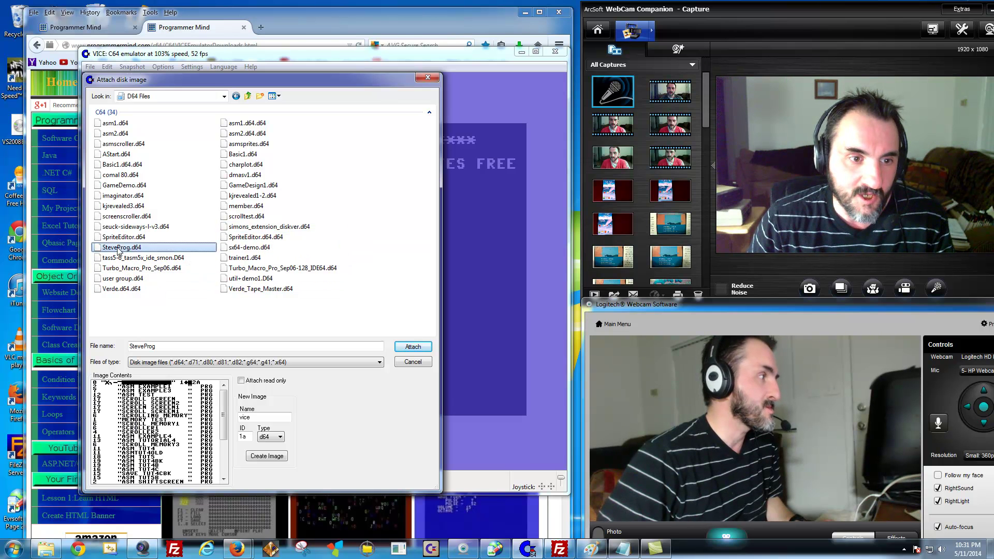
{"action": "left_click_drag", "start_coordinate": [225, 414], "coordinate": [217, 462]}
{"action": "scroll", "coordinate": [213, 440], "scroll_direction": "up", "scroll_amount": 5}
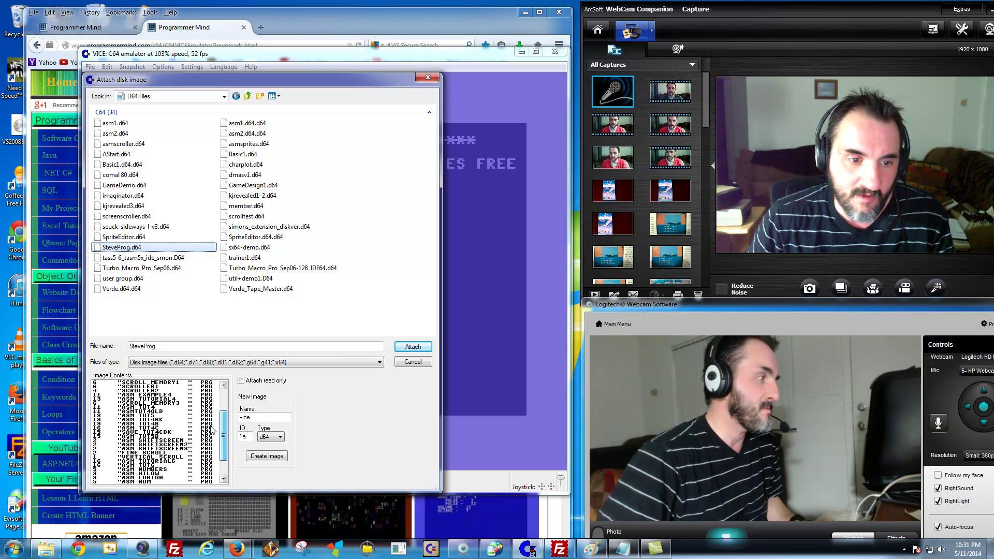
{"action": "scroll", "coordinate": [211, 414], "scroll_direction": "down", "scroll_amount": 5}
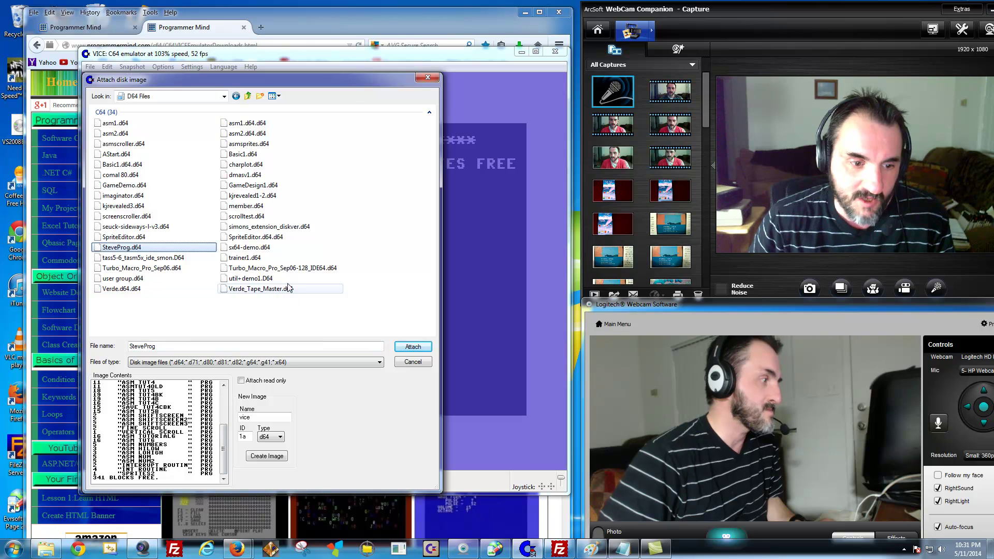
Step: Preview GameDemo, Basic1, AStart, asmscroller, asm2, asm1, imaginator, screenscroller, SpriteEditor and seuck-sideways disks
{"action": "left_click", "coordinate": [119, 187]}
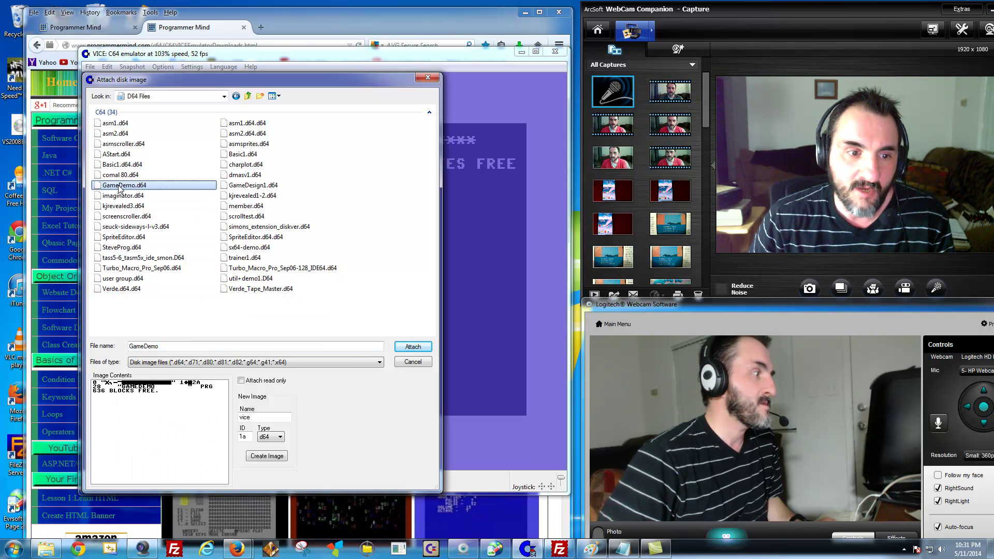
{"action": "left_click", "coordinate": [119, 165]}
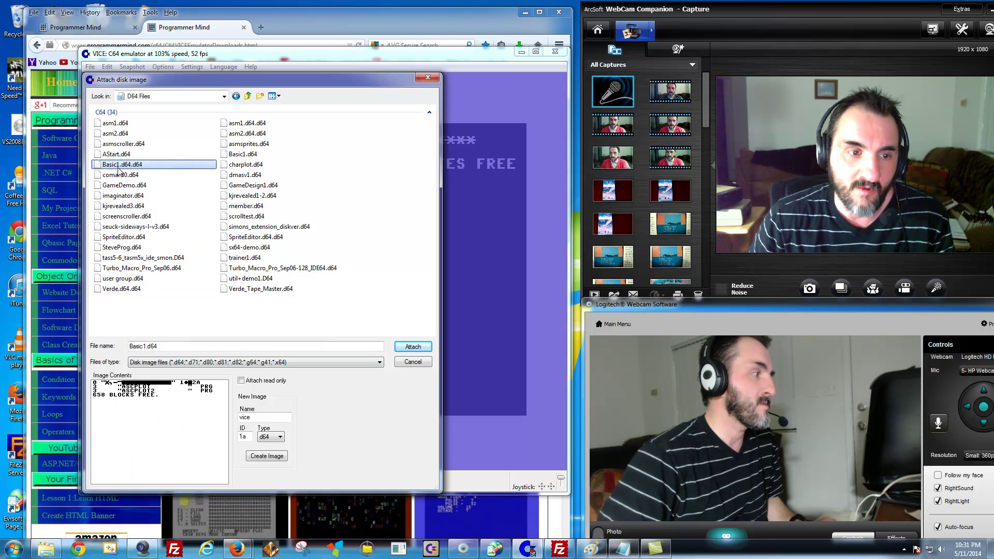
{"action": "left_click", "coordinate": [118, 157]}
{"action": "left_click", "coordinate": [124, 146]}
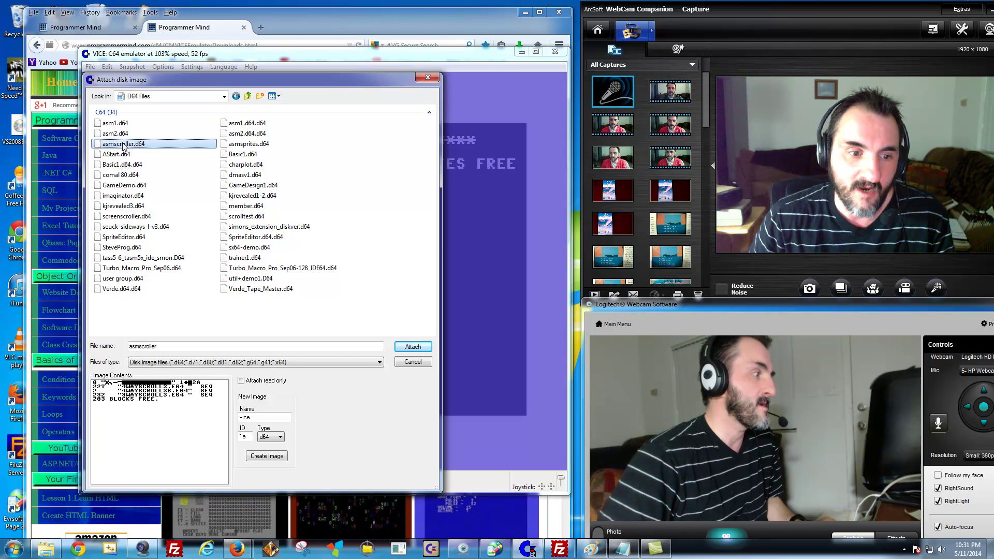
{"action": "left_click", "coordinate": [124, 133]}
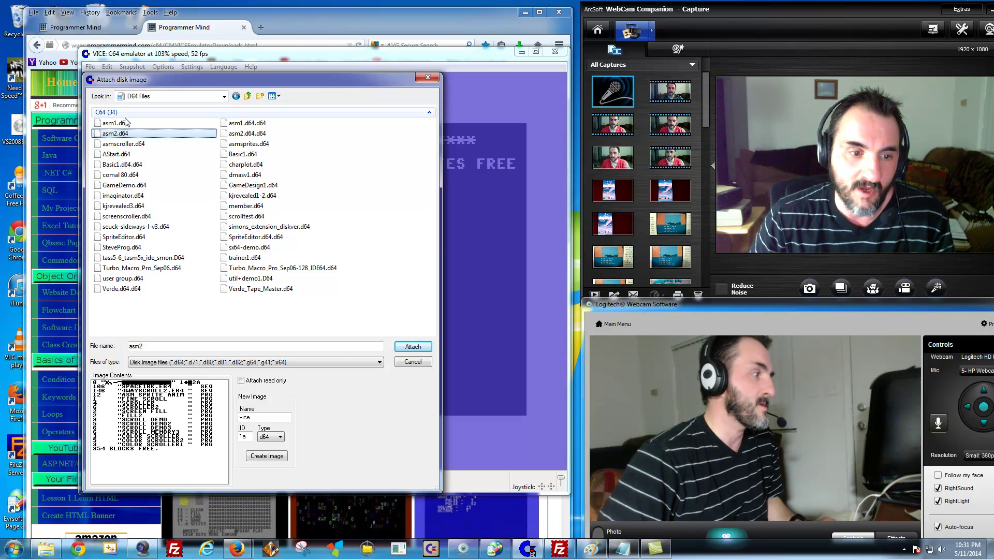
{"action": "left_click", "coordinate": [126, 122]}
{"action": "left_click", "coordinate": [124, 164]}
{"action": "left_click", "coordinate": [129, 196]}
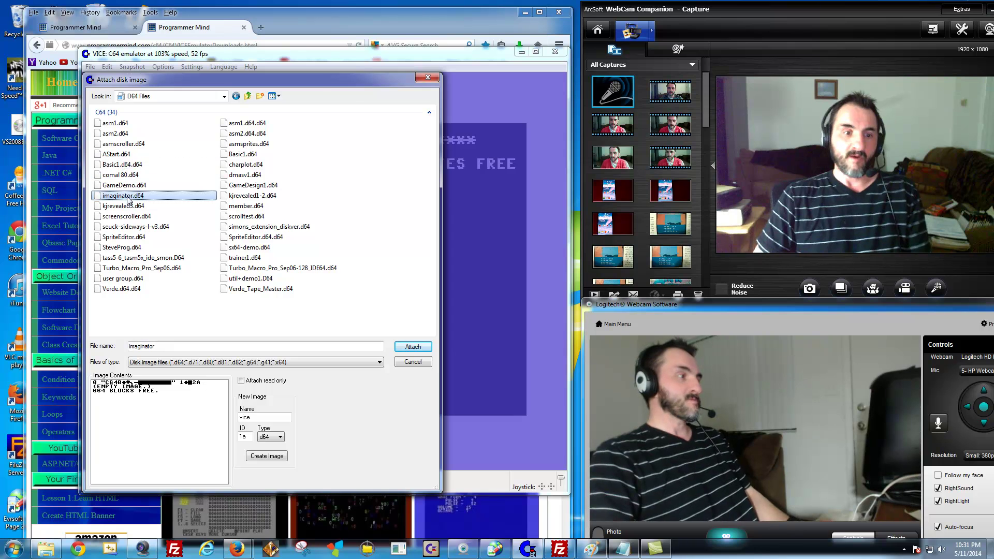
{"action": "left_click", "coordinate": [127, 217]}
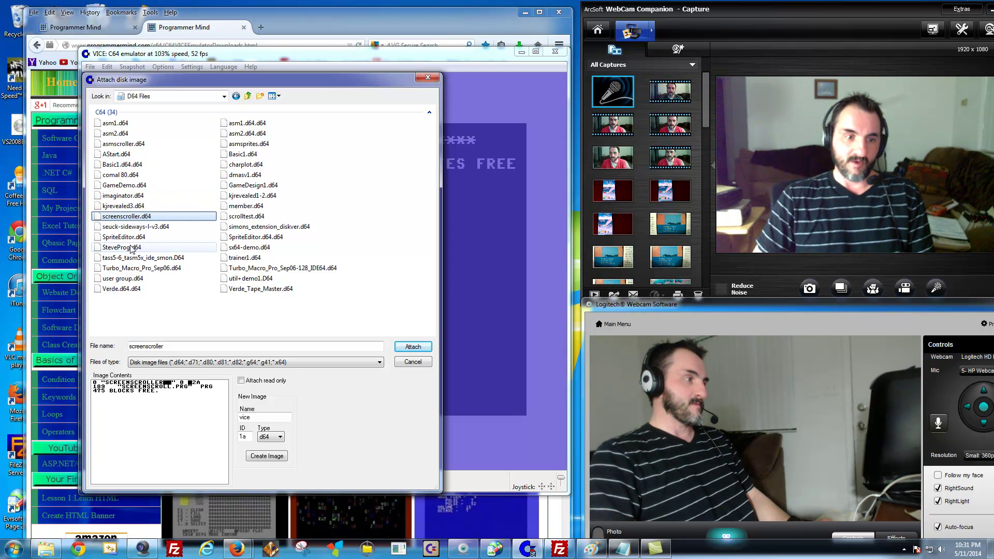
{"action": "left_click", "coordinate": [130, 238]}
{"action": "left_click", "coordinate": [132, 231]}
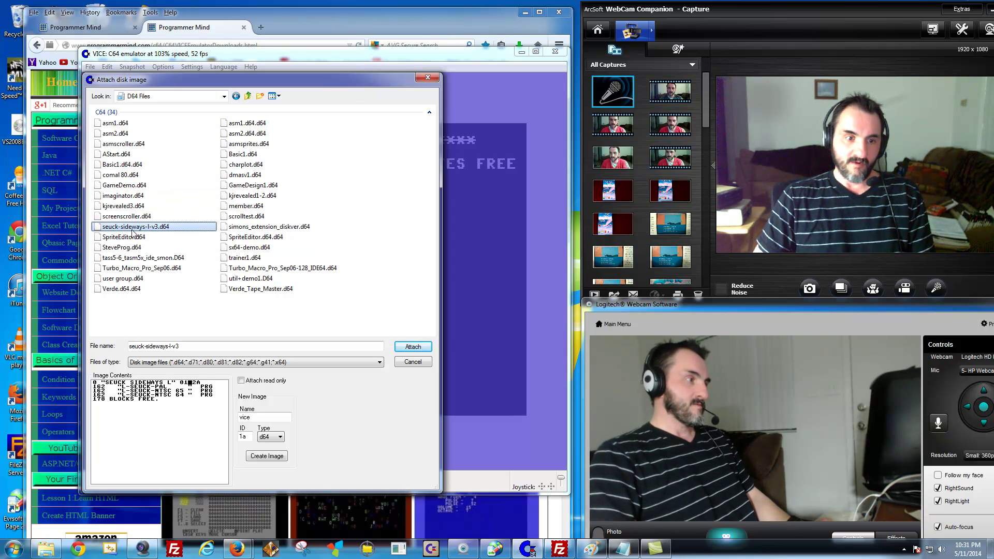
Step: Preview asm1.d64.d64, Basic1, dmasv1, seuck-sideways, simons_extension_diskver and Turbo_Macro_Pro_Sep06 disk listings
{"action": "left_click", "coordinate": [243, 125]}
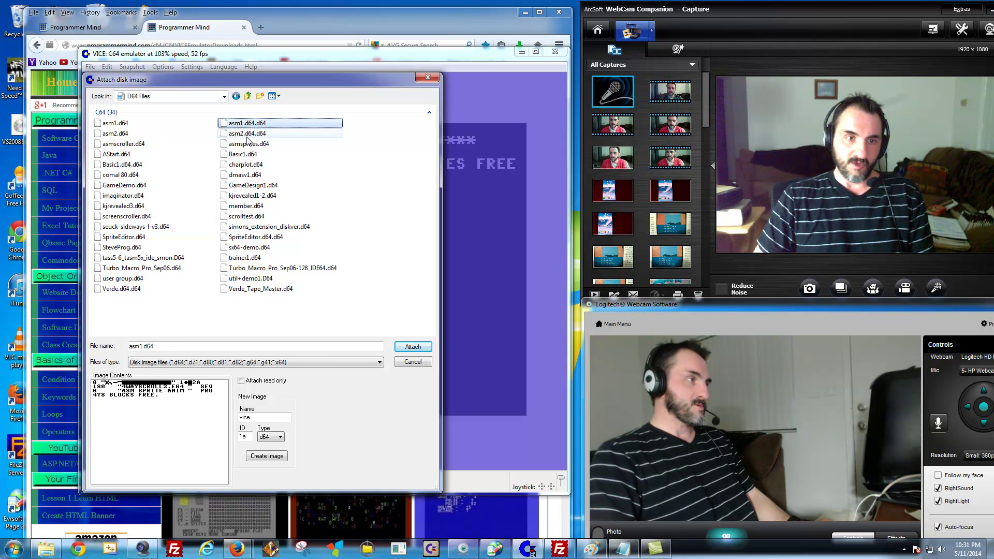
{"action": "left_click", "coordinate": [247, 135]}
{"action": "left_click", "coordinate": [246, 154]}
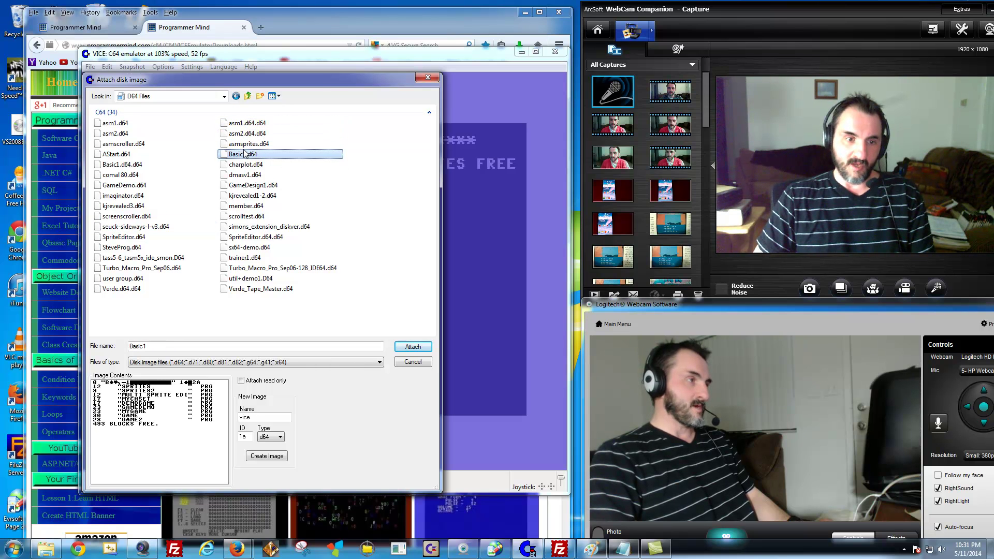
{"action": "left_click", "coordinate": [246, 176]}
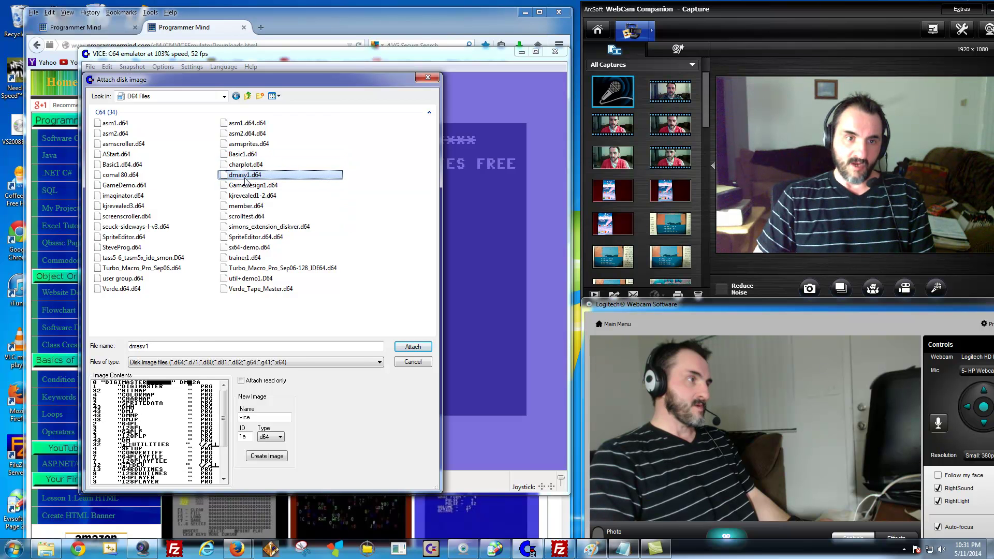
{"action": "left_click", "coordinate": [198, 231]}
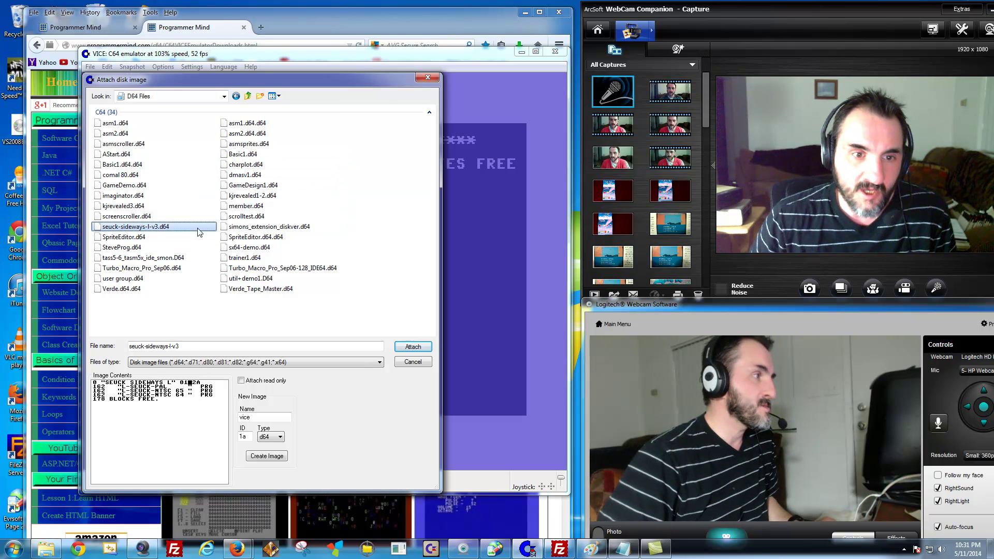
{"action": "left_click", "coordinate": [269, 227]}
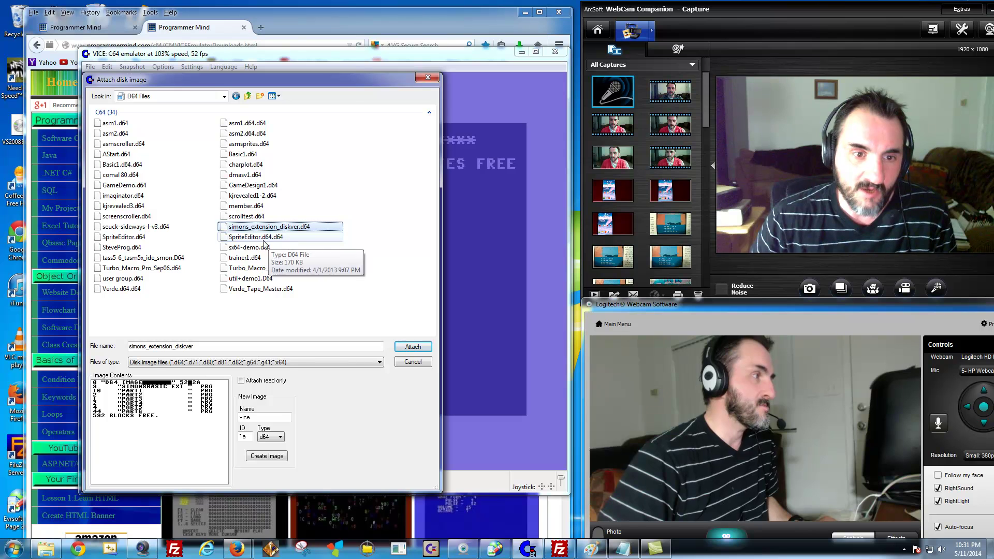
{"action": "left_click", "coordinate": [261, 268]}
{"action": "left_click", "coordinate": [146, 268]}
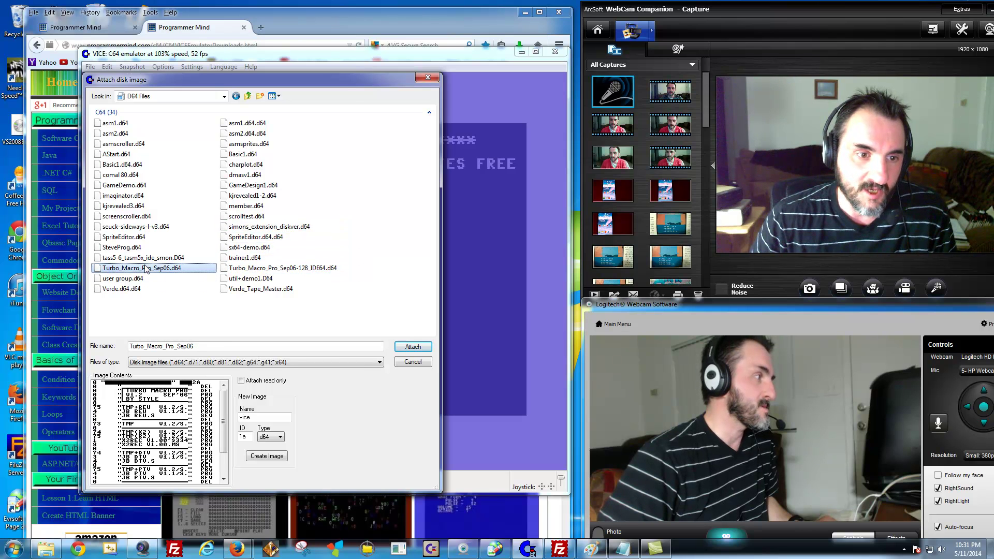
Step: Preview SpriteEditor and kjrevealed3, ending with asm1.d64 selected
{"action": "left_click", "coordinate": [125, 238]}
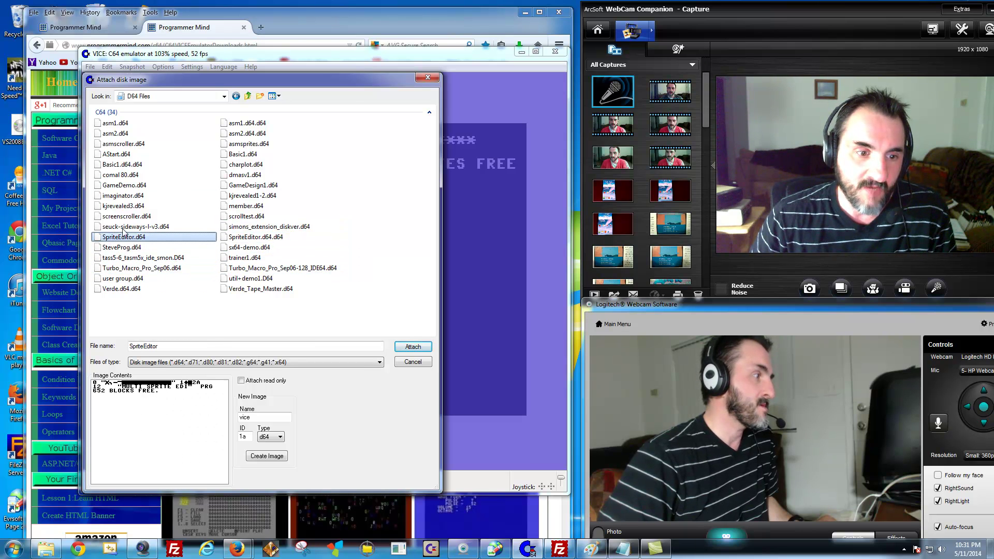
{"action": "left_click", "coordinate": [120, 165]}
{"action": "left_click", "coordinate": [115, 209]}
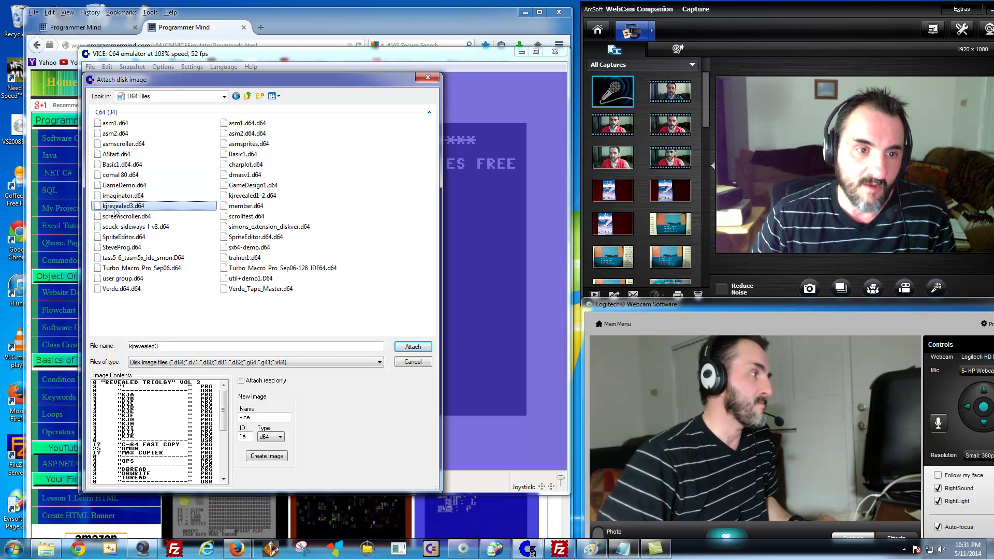
{"action": "left_click", "coordinate": [122, 124]}
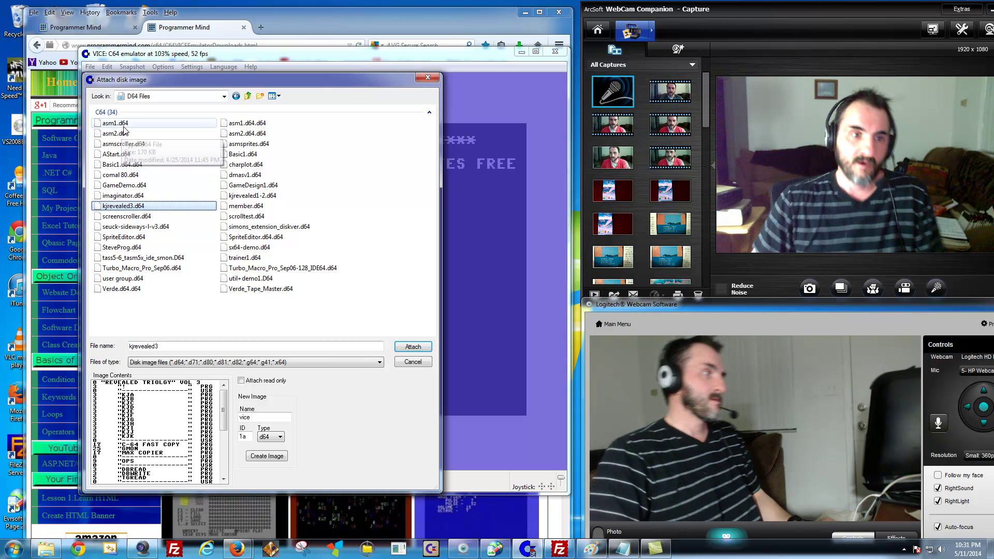
Step: Cancel, then reopen the drive 8 disk picker via Libraries into the D64 Files folder
{"action": "left_click", "coordinate": [409, 364]}
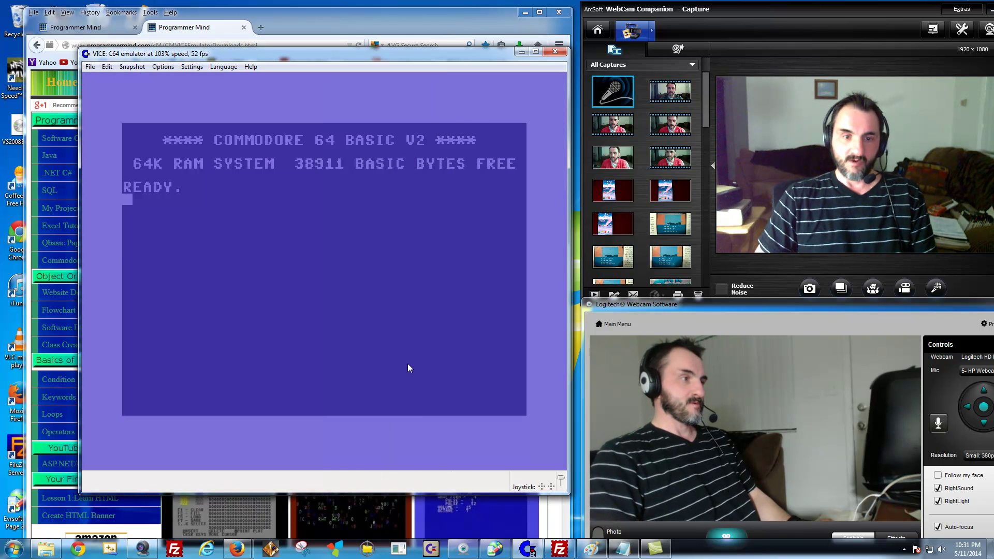
{"action": "left_click", "coordinate": [90, 67]}
{"action": "mouse_move", "coordinate": [207, 94]}
{"action": "left_click", "coordinate": [258, 94]}
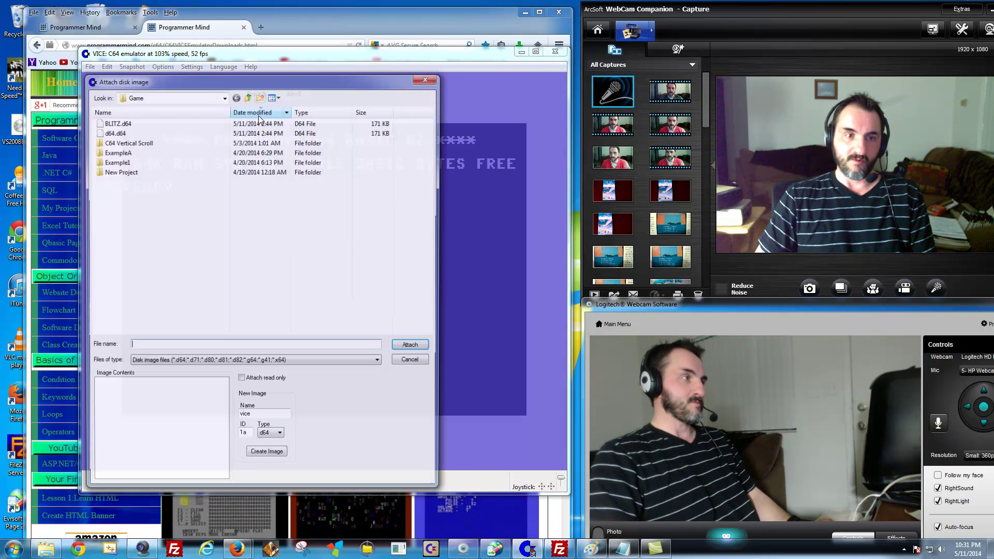
{"action": "left_click", "coordinate": [223, 99]}
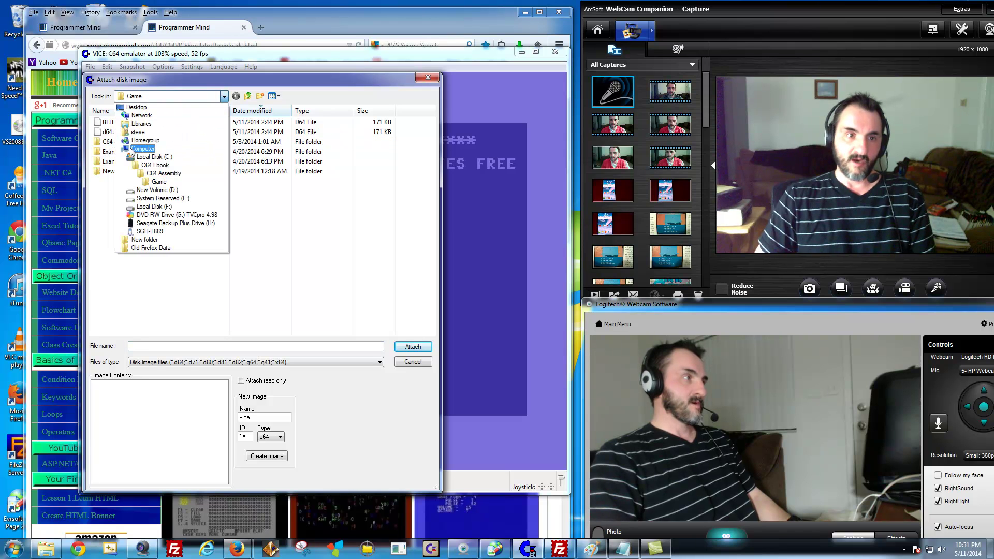
{"action": "left_click", "coordinate": [141, 130]}
{"action": "double_click", "coordinate": [221, 122]}
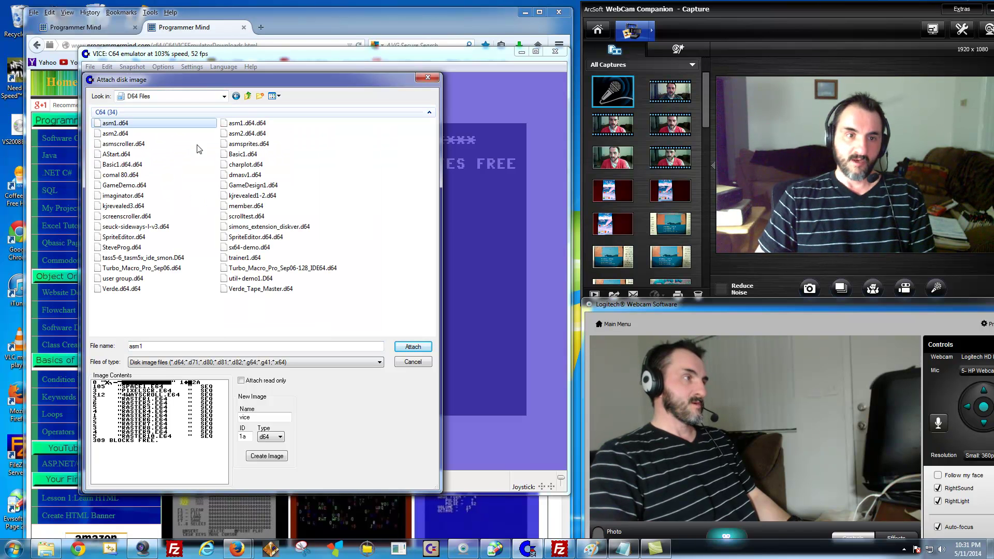
Step: Select SteveProg.d64 and scroll its program list showing 341 blocks free
{"action": "left_click", "coordinate": [123, 205]}
{"action": "left_click", "coordinate": [127, 216]}
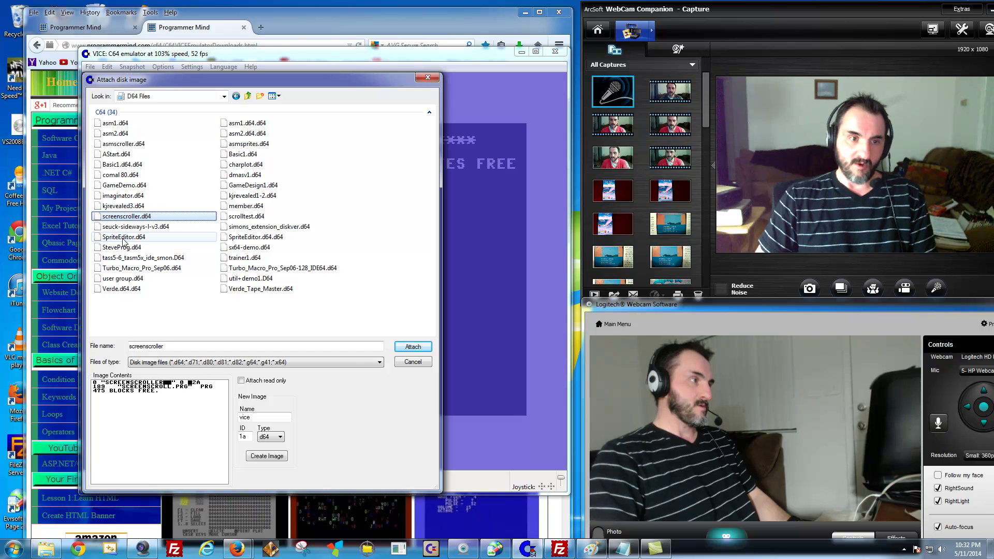
{"action": "left_click", "coordinate": [137, 247]}
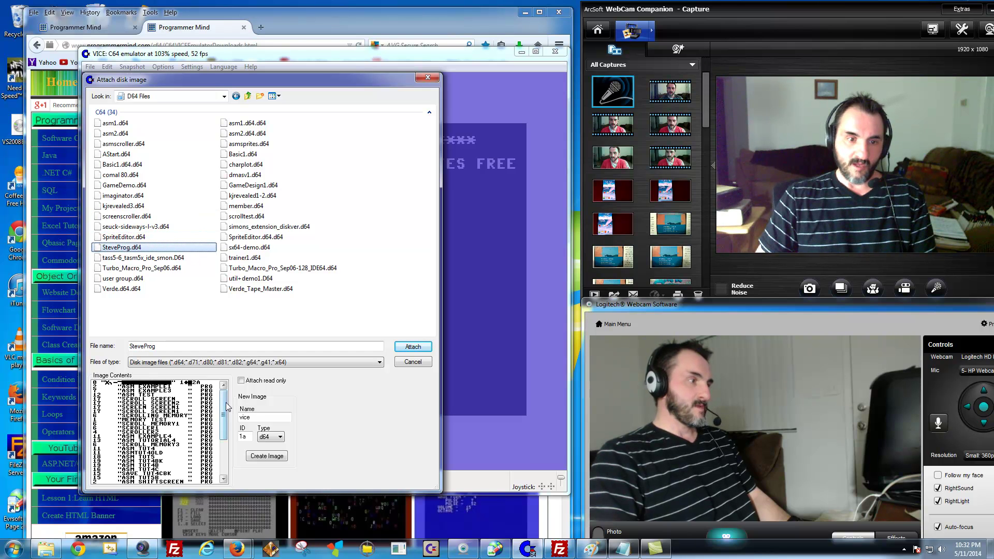
{"action": "scroll", "coordinate": [228, 406], "scroll_direction": "down", "scroll_amount": 5}
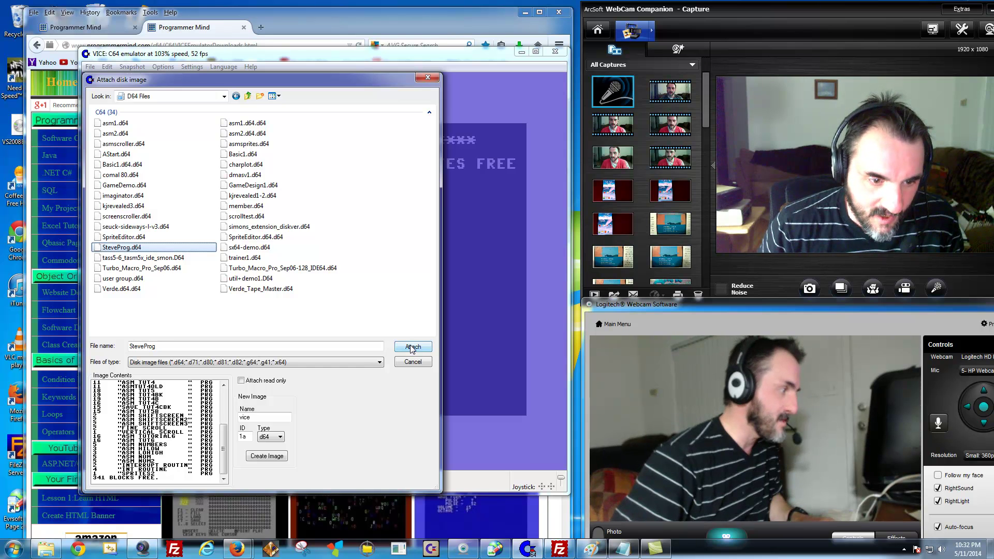
Step: Attach SteveProg.d64 to drive 8, run LOAD"INT ROUTINE",8, then LIST the program
{"action": "left_click", "coordinate": [410, 346]}
{"action": "type", "text": "L"}
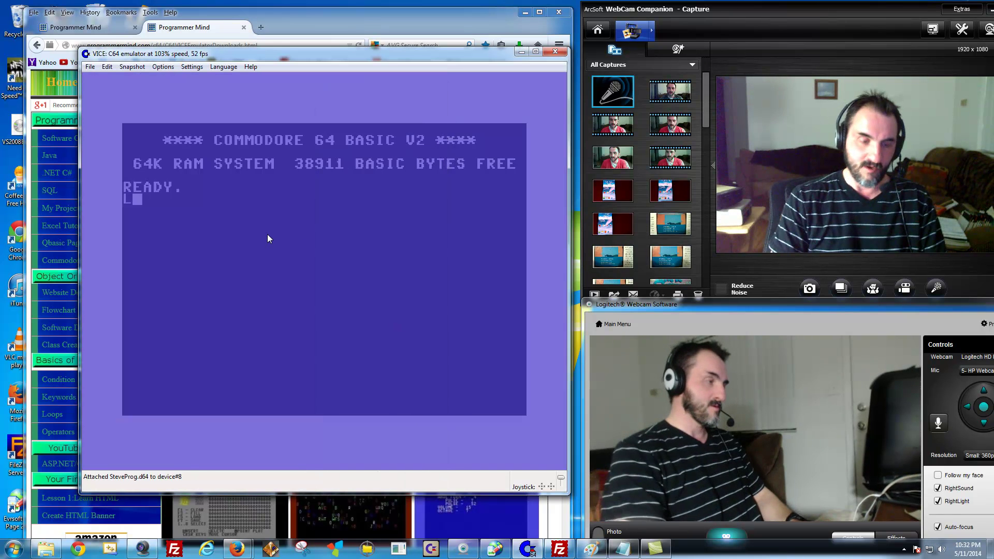
{"action": "type", "text": "OAD\"INT"}
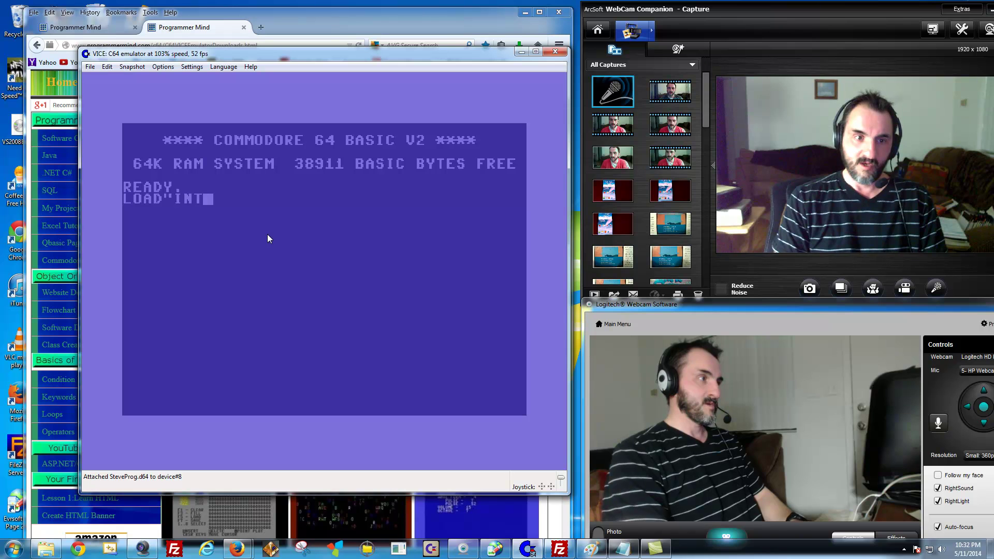
{"action": "type", "text": " ROUTINE"}
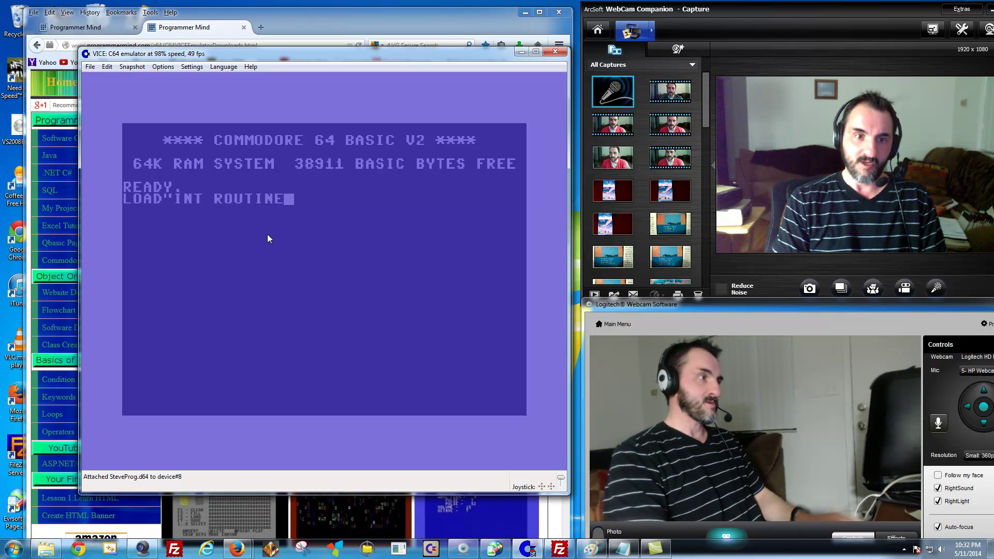
{"action": "type", "text": "2,8"}
{"action": "key", "text": "BackSpace"}
{"action": "key", "text": "BackSpace"}
{"action": "key", "text": "BackSpace"}
{"action": "type", "text": "\",8"}
{"action": "key", "text": "Return"}
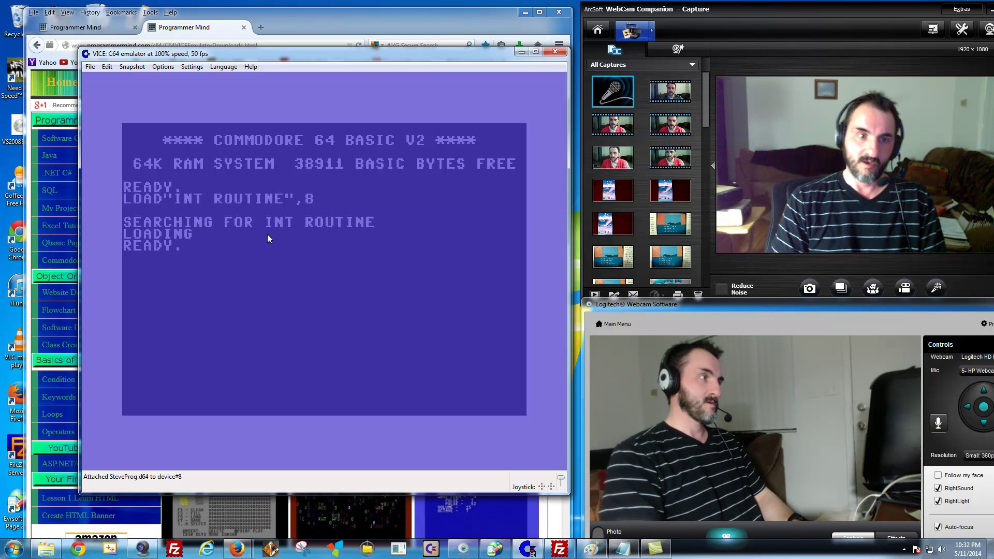
{"action": "type", "text": "LIST"}
{"action": "key", "text": "Return"}
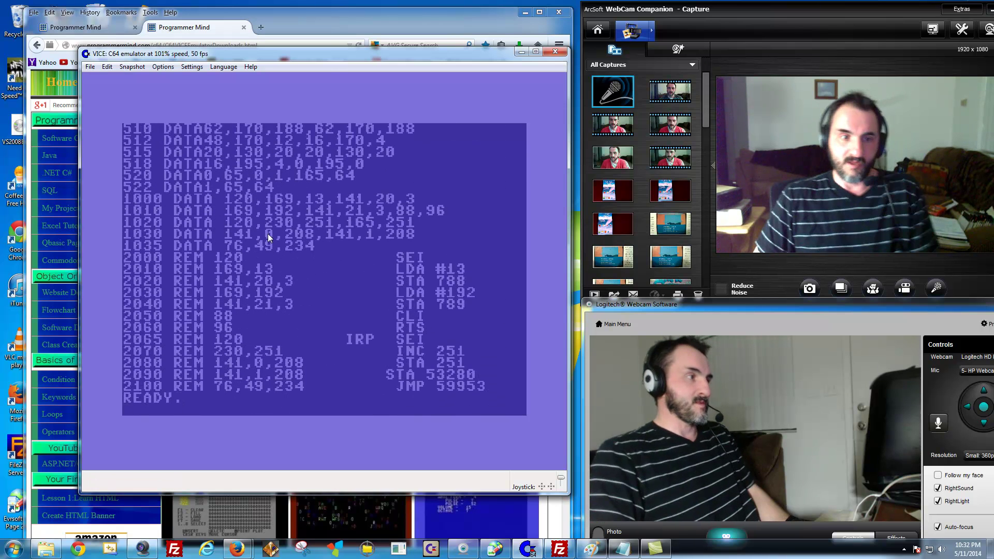
Step: Move the VICE window up-left, enlarge it, then minimize and restore it from the taskbar
{"action": "mouse_move", "coordinate": [320, 54]}
{"action": "left_mouse_down"}
{"action": "mouse_move", "coordinate": [271, 43]}
{"action": "mouse_move", "coordinate": [278, 29]}
{"action": "left_mouse_up"}
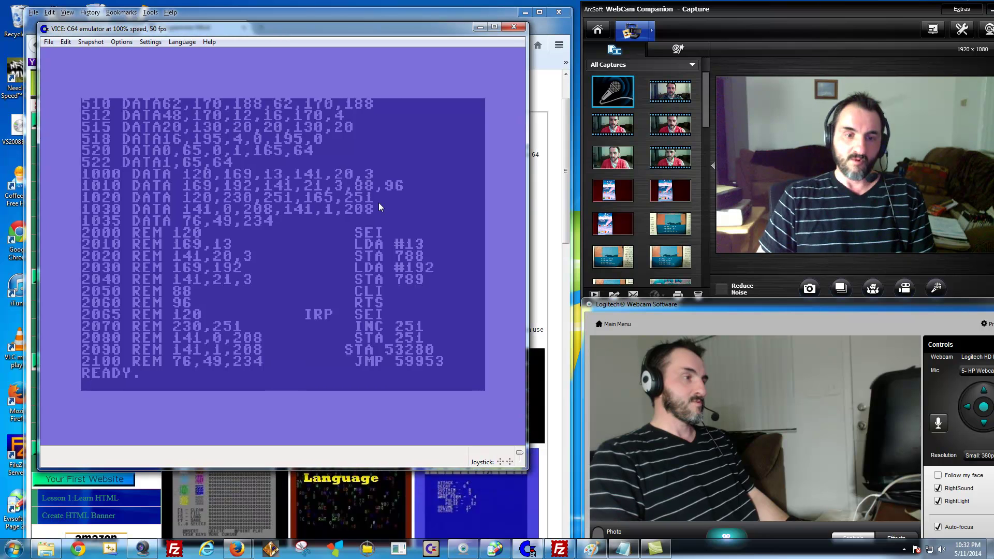
{"action": "left_click_drag", "start_coordinate": [526, 468], "coordinate": [552, 521]}
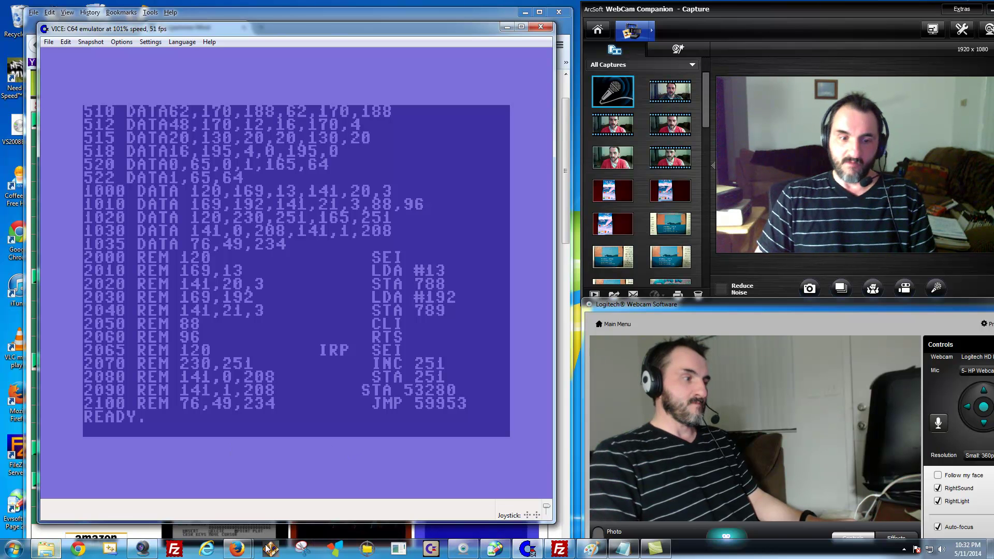
{"action": "left_click", "coordinate": [533, 554]}
{"action": "left_click", "coordinate": [533, 554]}
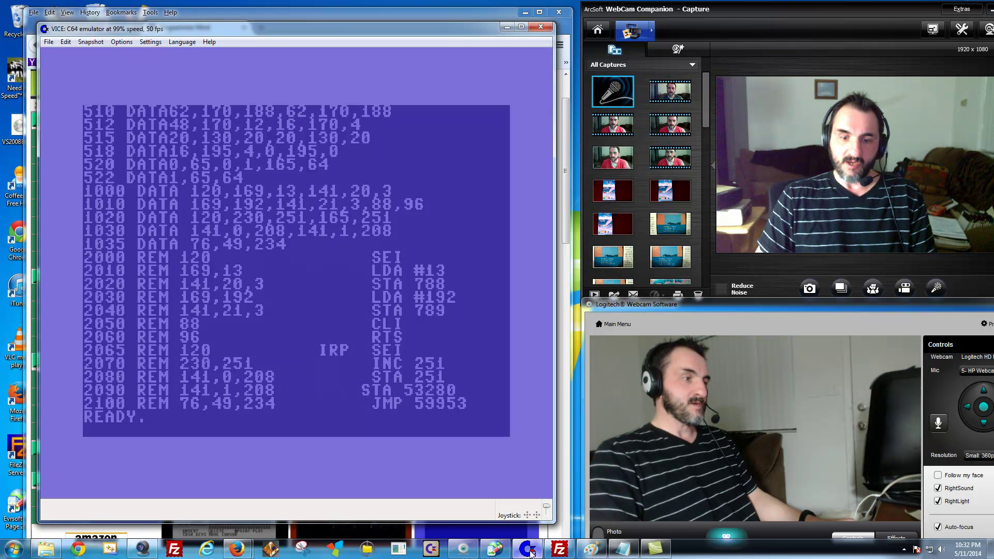
Step: From the first Firefox tab, open YouTube and search for 'Phoenix vlogger'
{"action": "left_click", "coordinate": [201, 17]}
{"action": "left_click", "coordinate": [119, 27]}
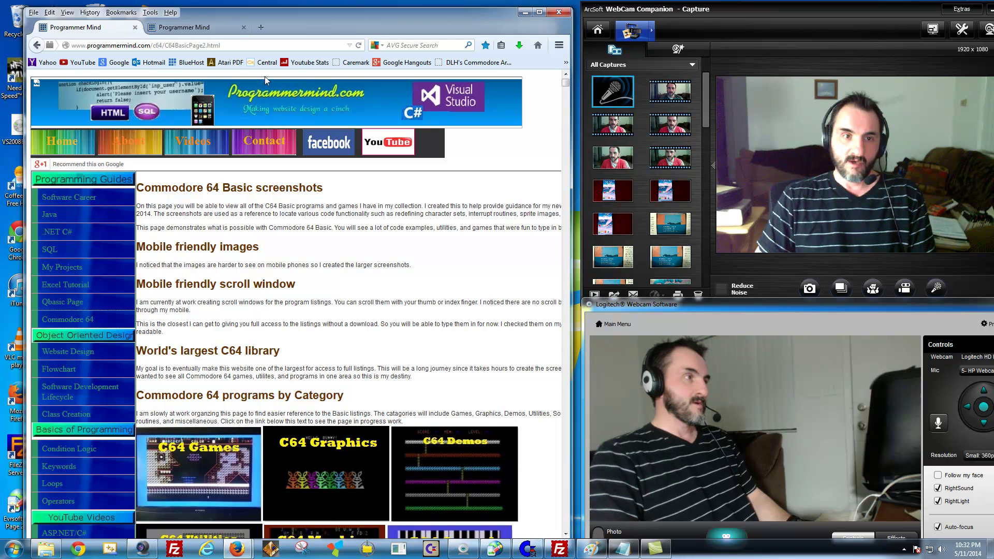
{"action": "left_click", "coordinate": [79, 63]}
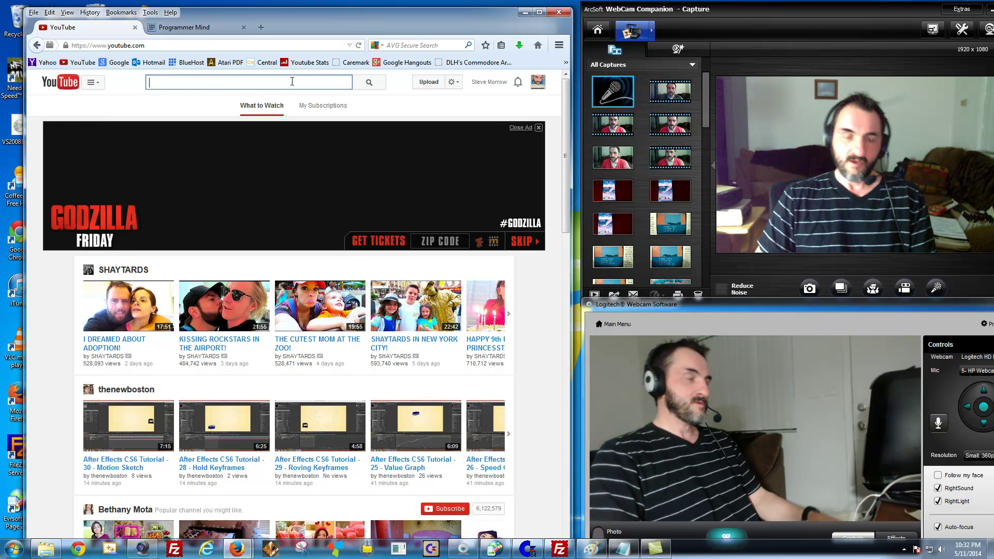
{"action": "type", "text": "Phoenix "}
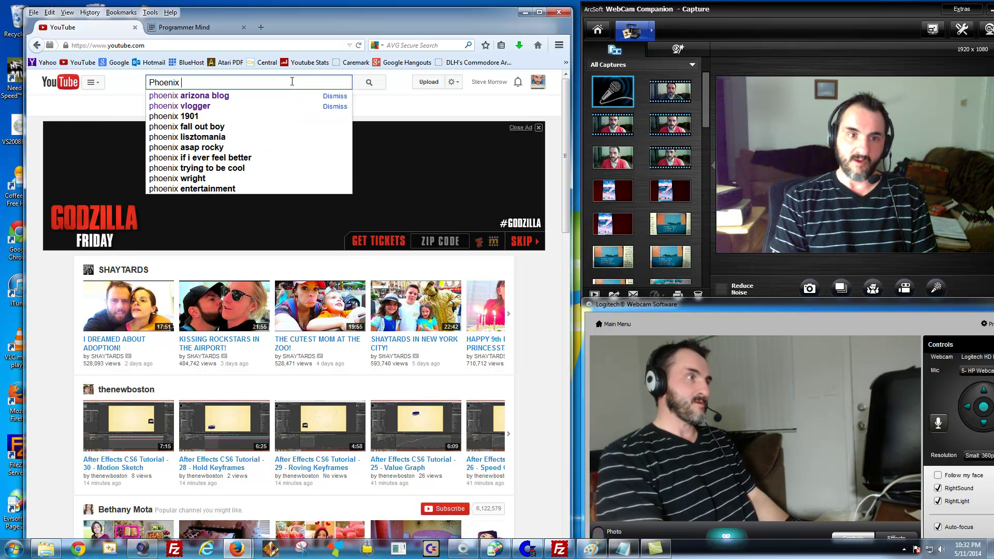
{"action": "type", "text": "vlogger"}
{"action": "key", "text": "Return"}
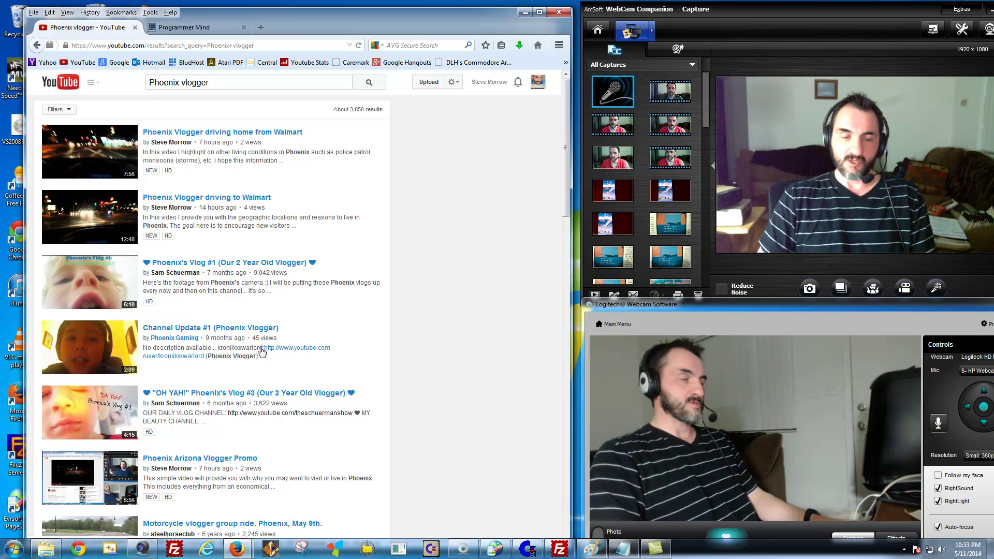
{"action": "left_click", "coordinate": [908, 553]}
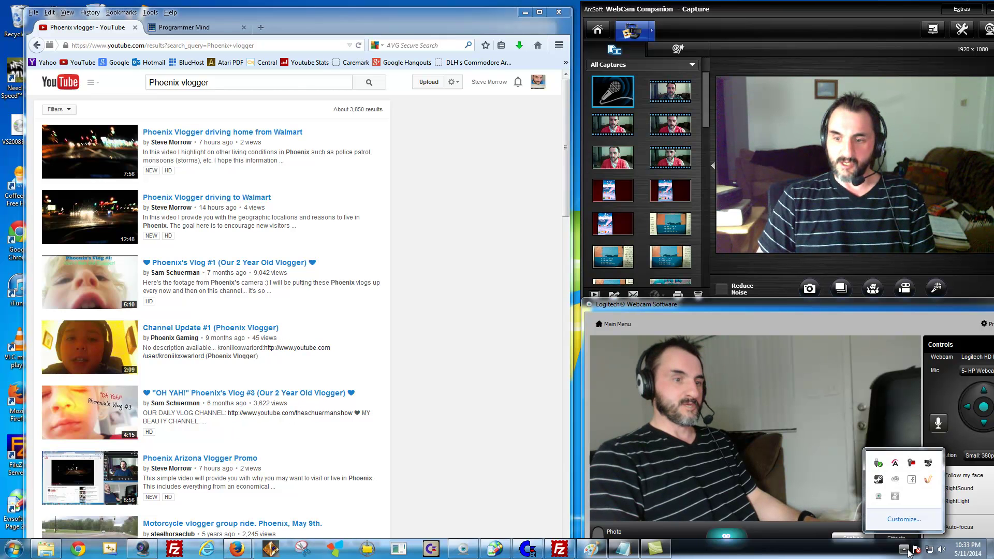